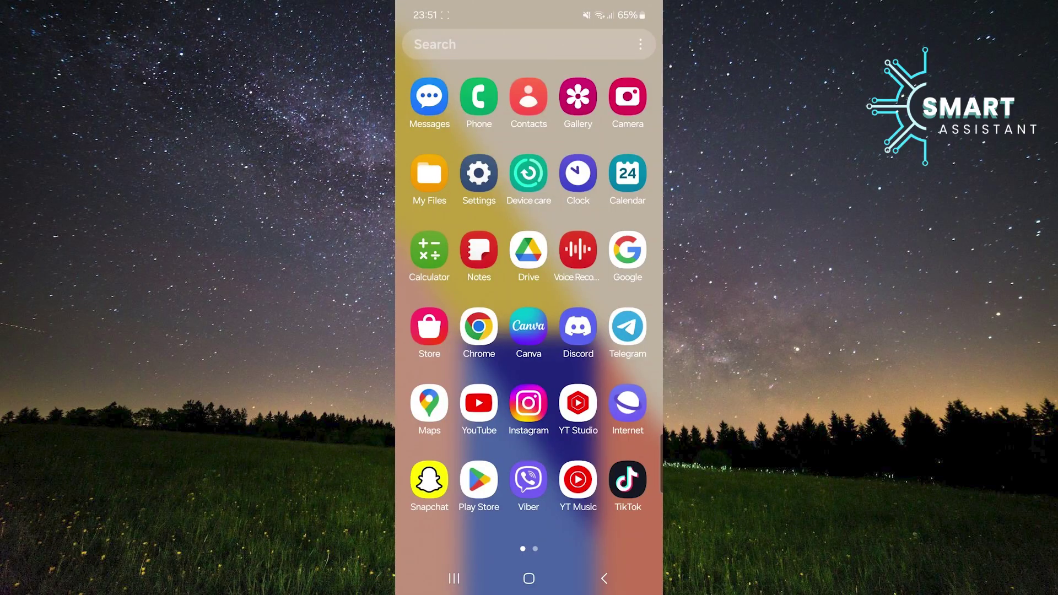
# Launch Instagram from the home screen and go to the direct messages inbox.
pyautogui.click(528, 403)
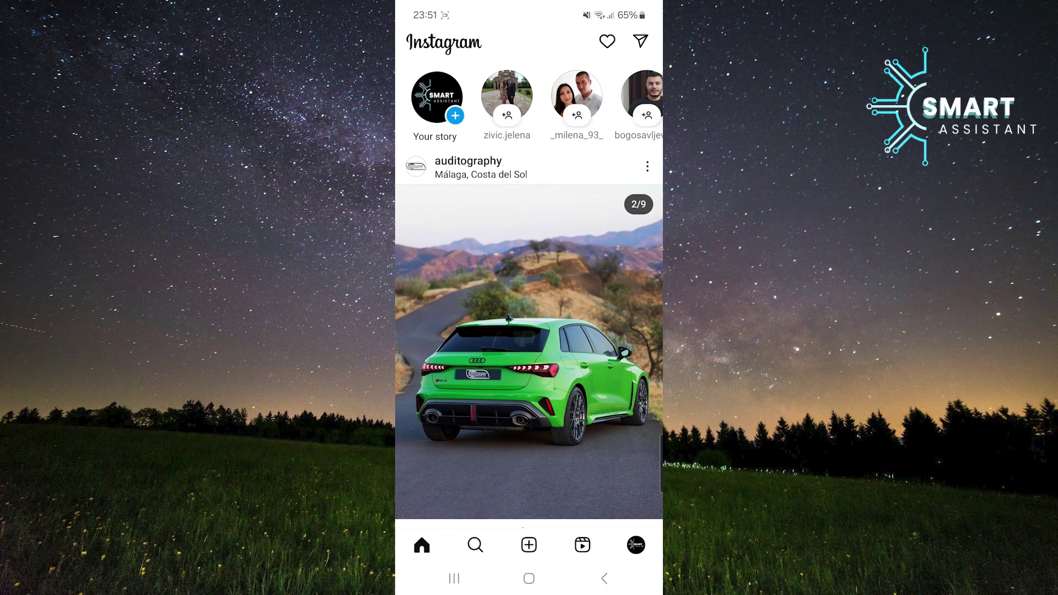
pyautogui.click(641, 40)
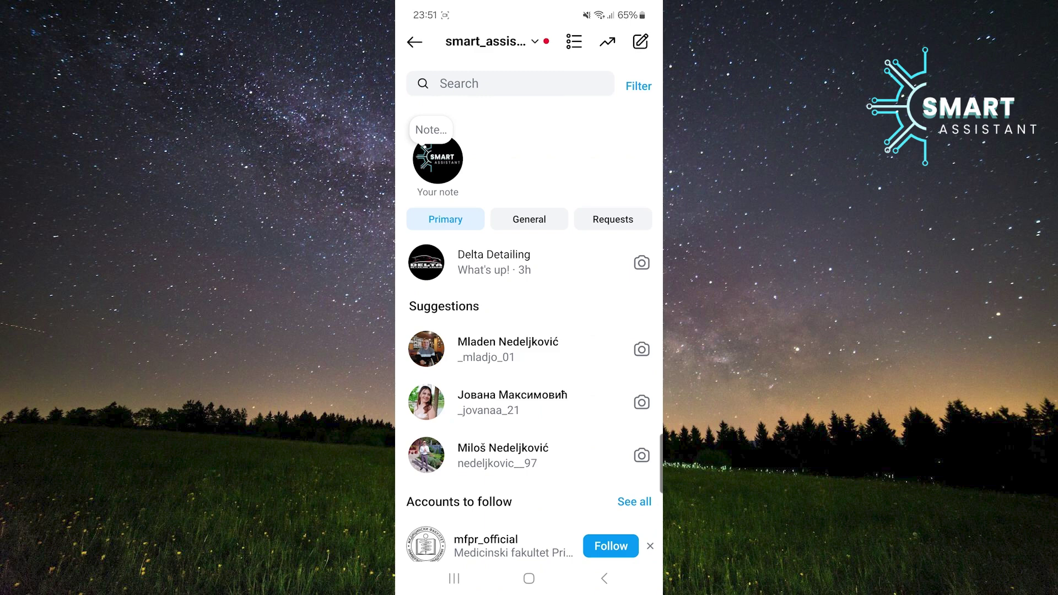
# Open the Delta Detailing chat and show reactions for the 'What's up!' message.
pyautogui.click(494, 262)
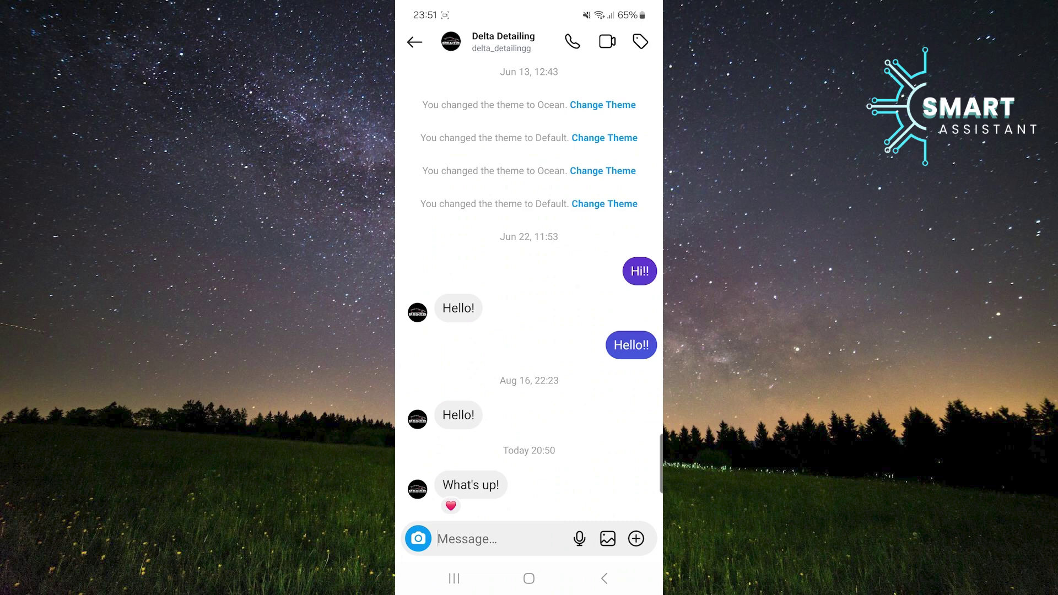
pyautogui.click(470, 486)
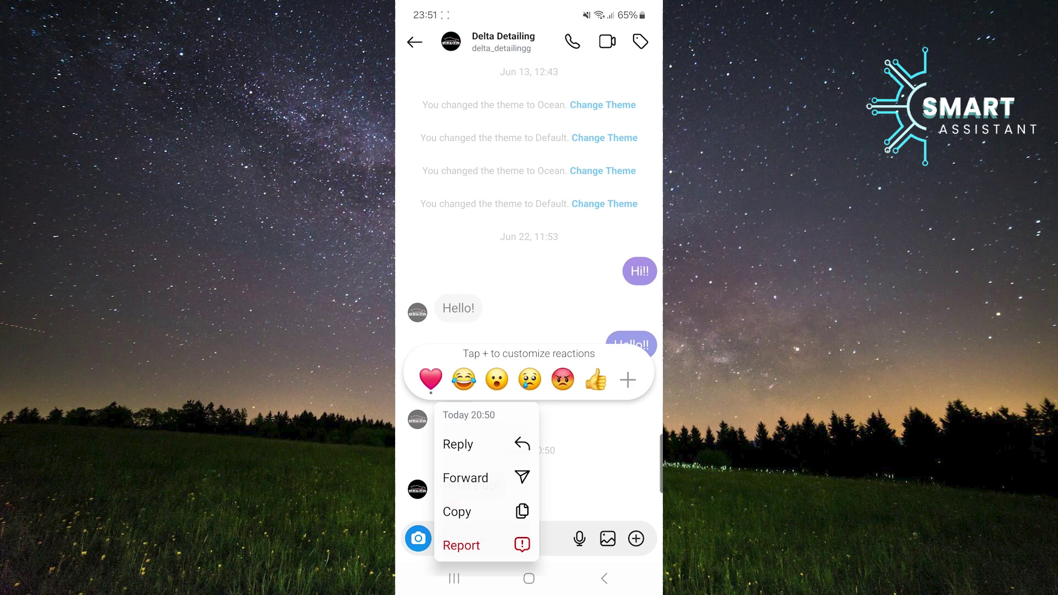
# Dismiss the message options and show the heart reaction list for 'What's up!'.
pyautogui.click(430, 378)
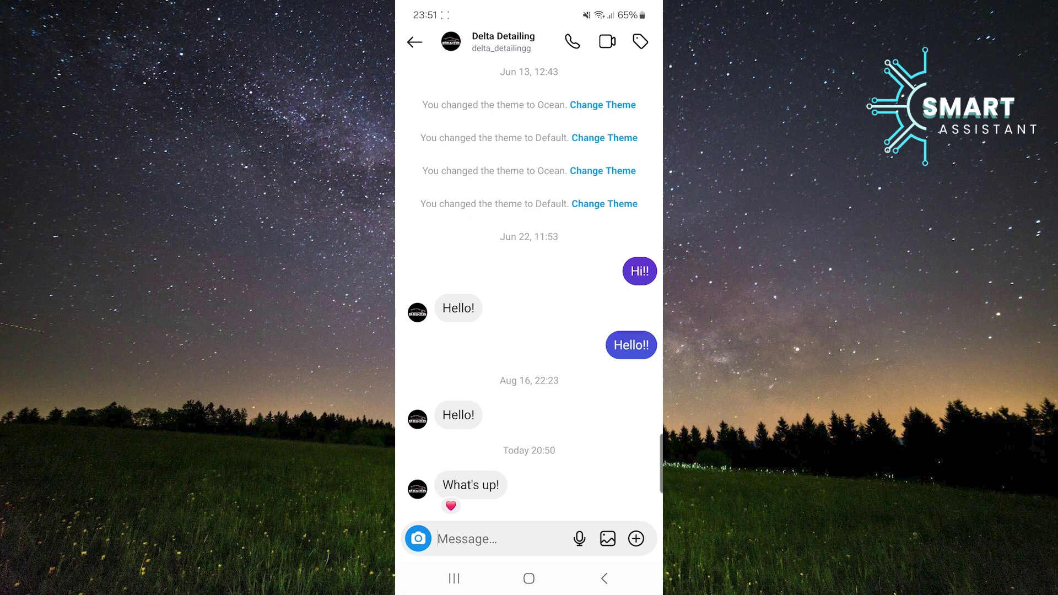
pyautogui.click(450, 505)
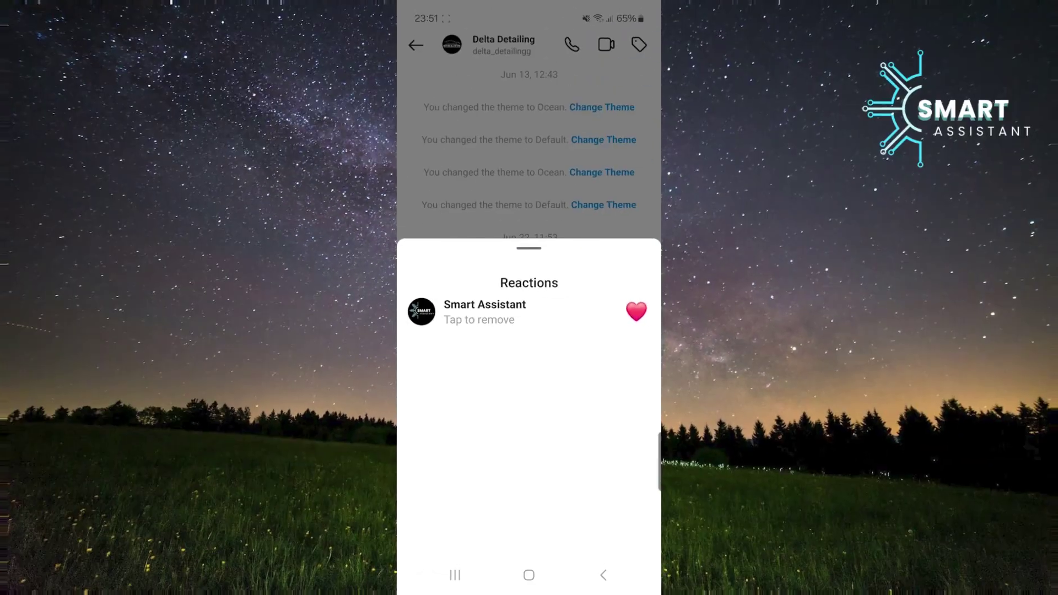
# Remove the heart reaction from the 'What's up!' message.
pyautogui.click(475, 320)
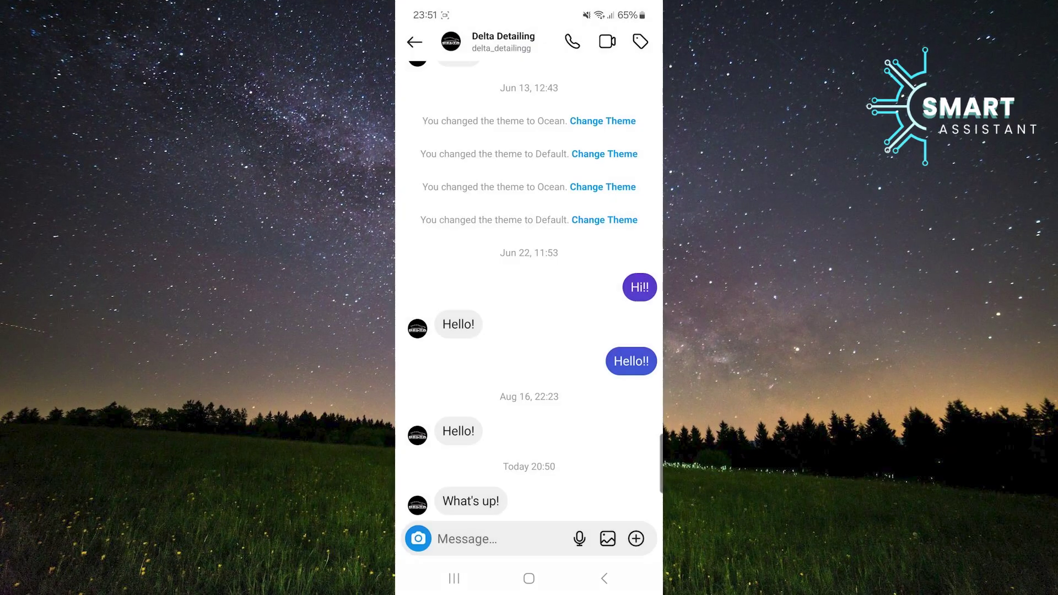